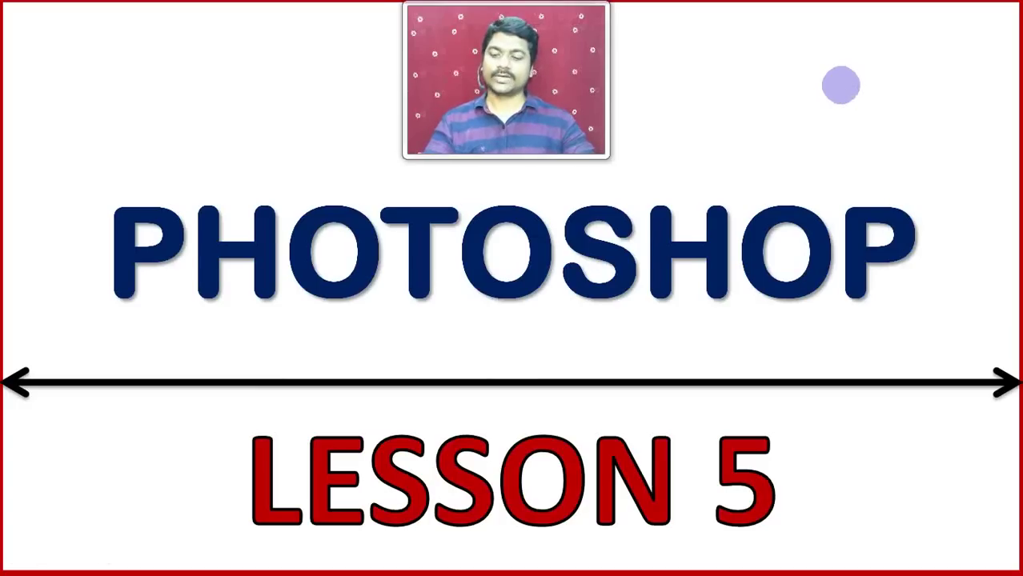
Advance to the WHAT IS IMAGE slide, then end the slide show
key(Right)
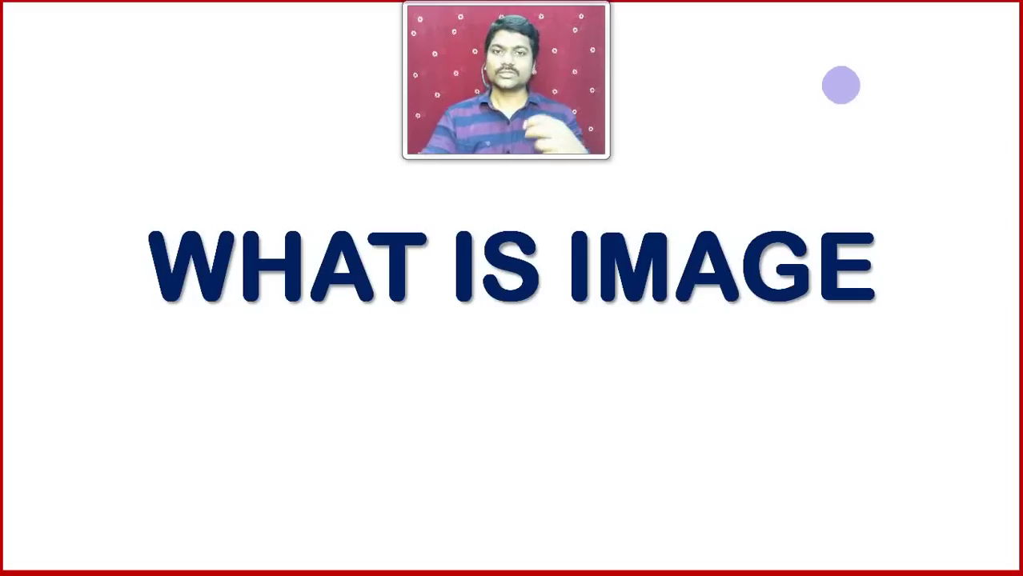
key(Escape)
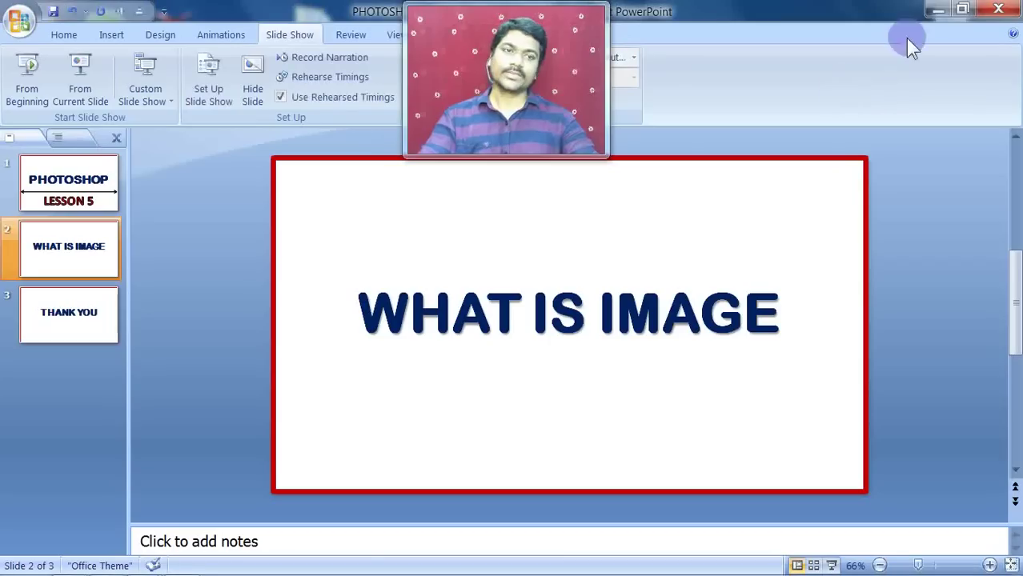
Minimize PowerPoint and launch Paint from the Start menu with a blank Untitled canvas
click(920, 10)
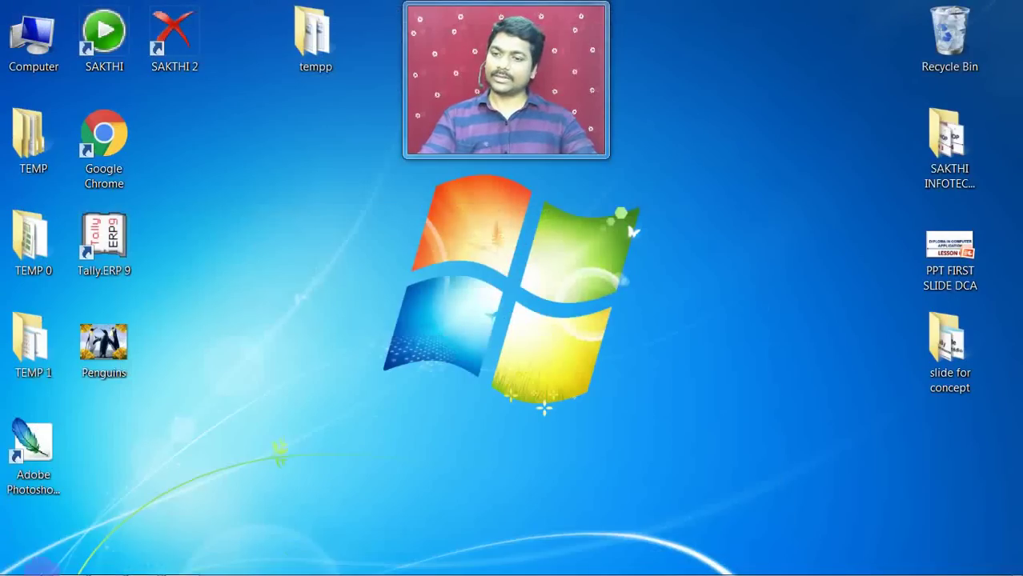
mouse_move(512, 572)
click(22, 565)
click(105, 149)
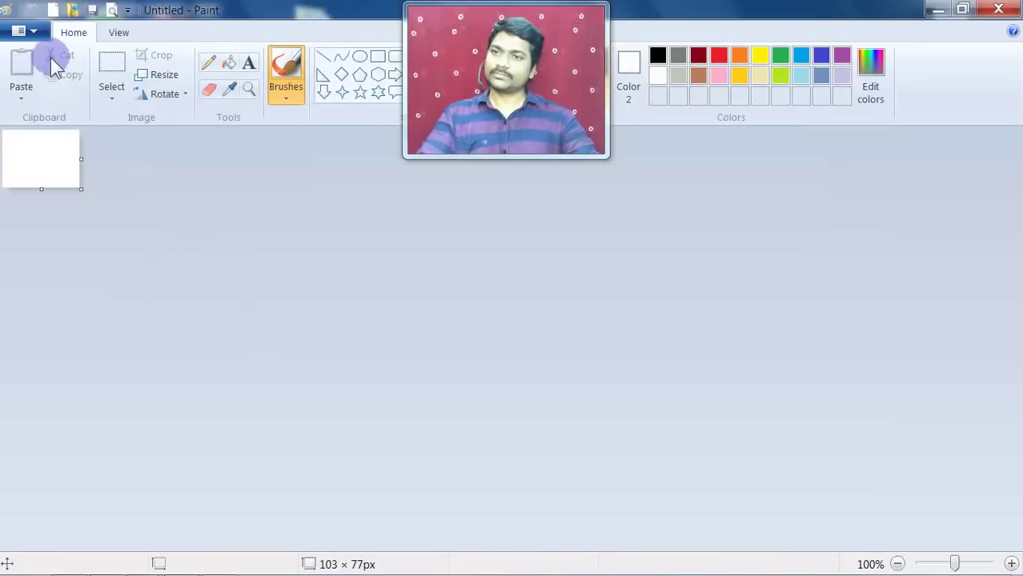
click(37, 32)
Open the 1024 × 768 Penguins picture from the Desktop in Paint
click(58, 103)
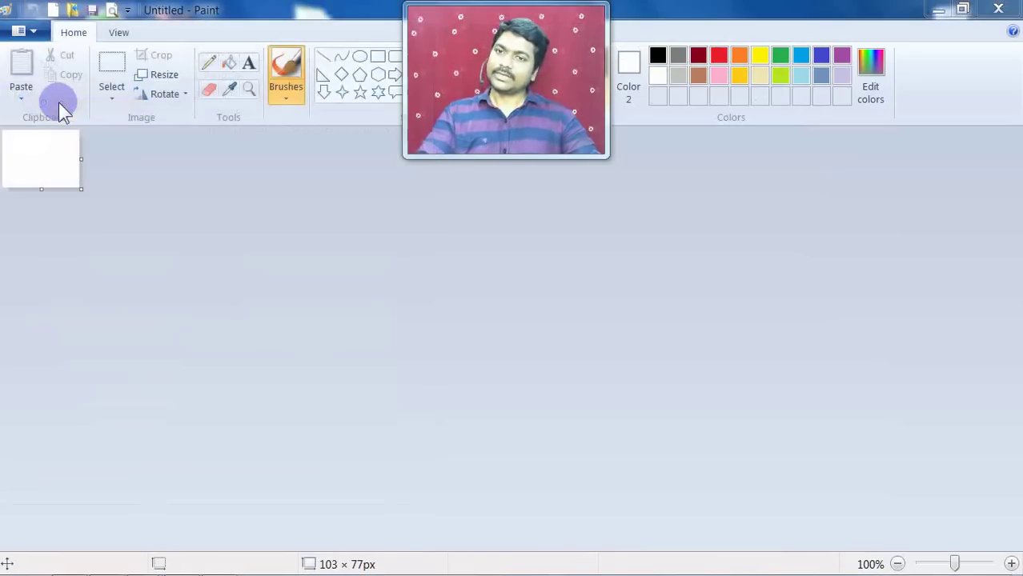
click(297, 160)
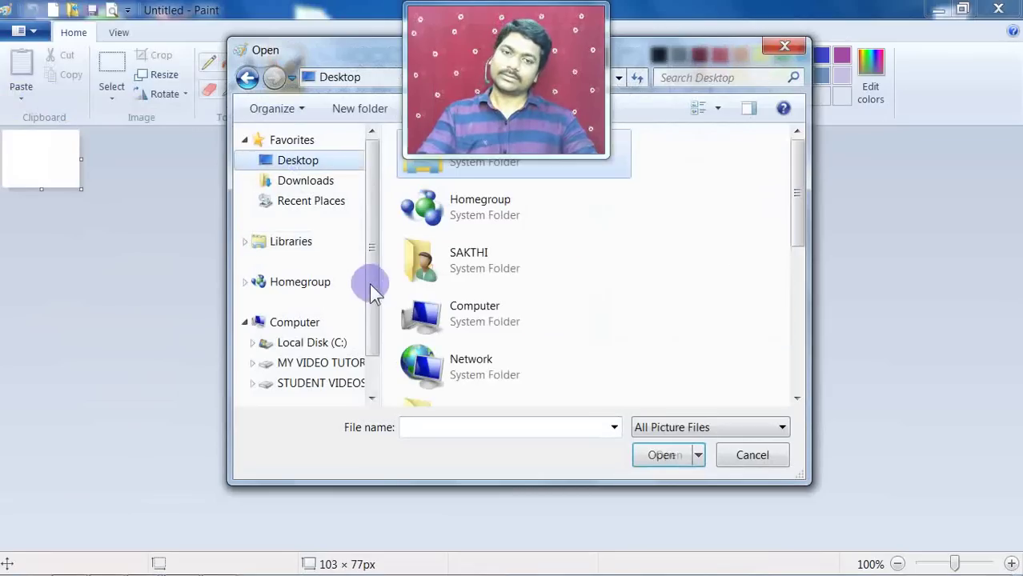
scroll(500, 327, down, 5)
click(473, 379)
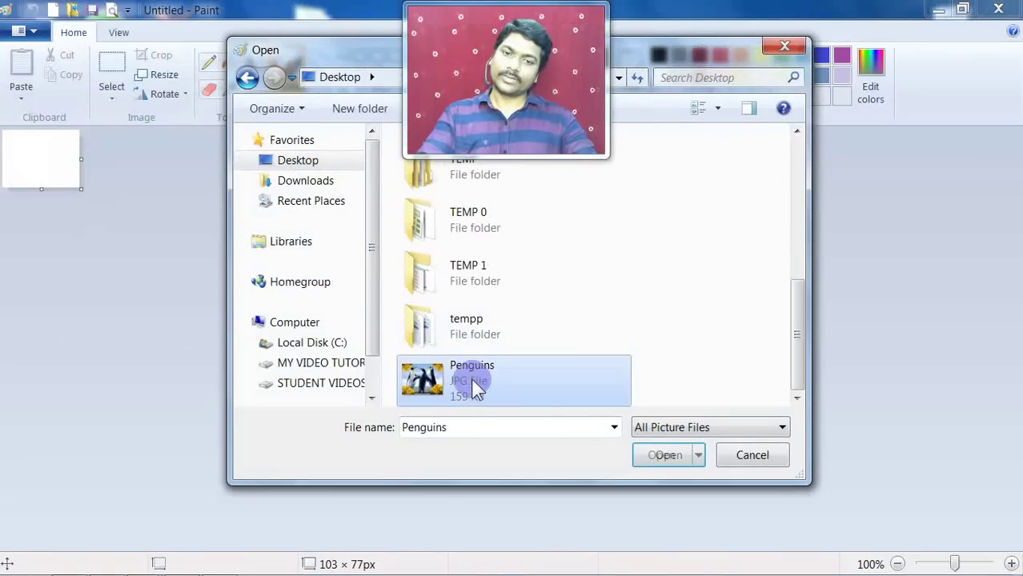
click(667, 454)
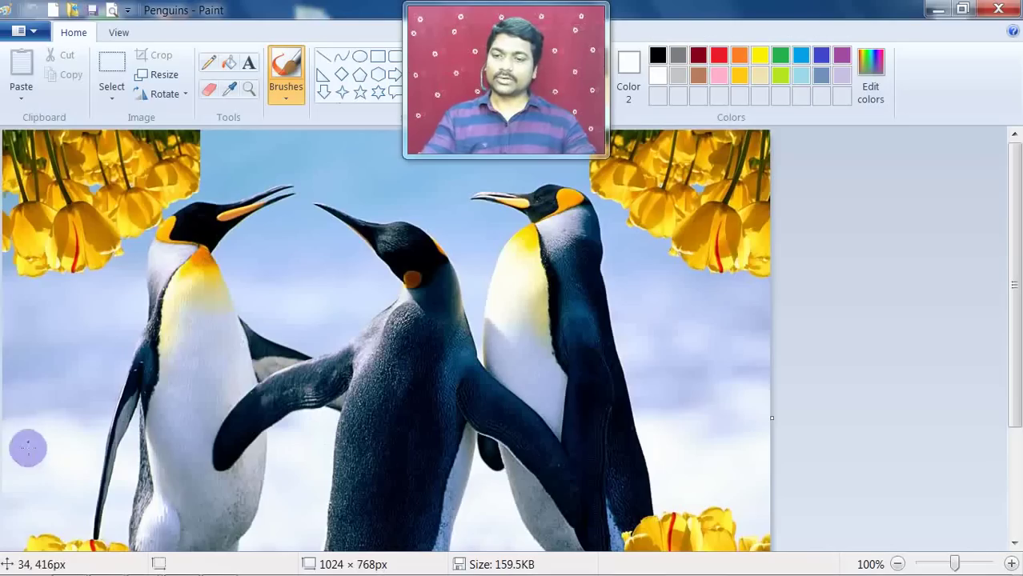
Launch Calculator and enter the image width 1024
mouse_move(512, 570)
click(24, 562)
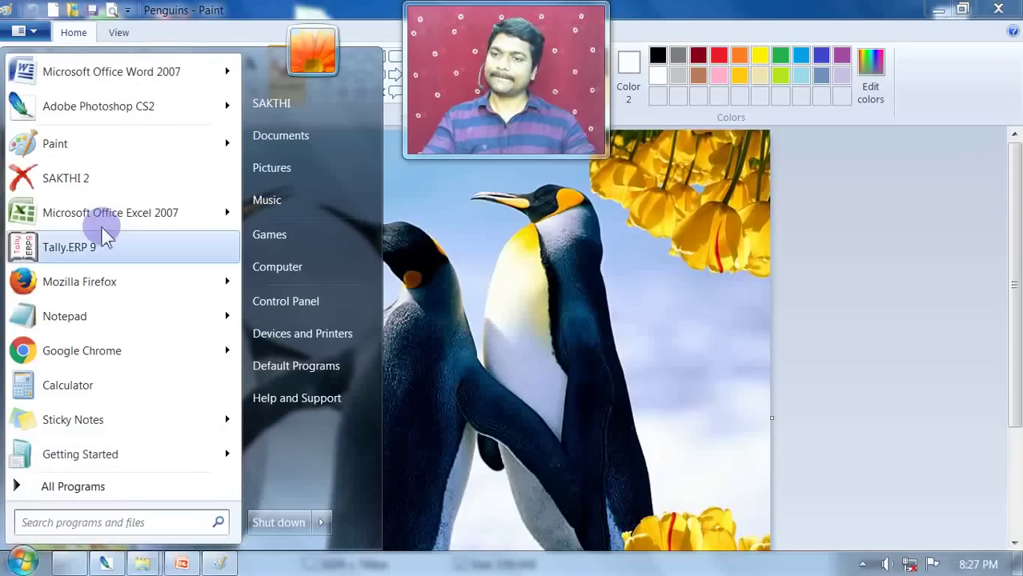
click(90, 387)
click(445, 494)
click(461, 523)
click(480, 494)
click(443, 464)
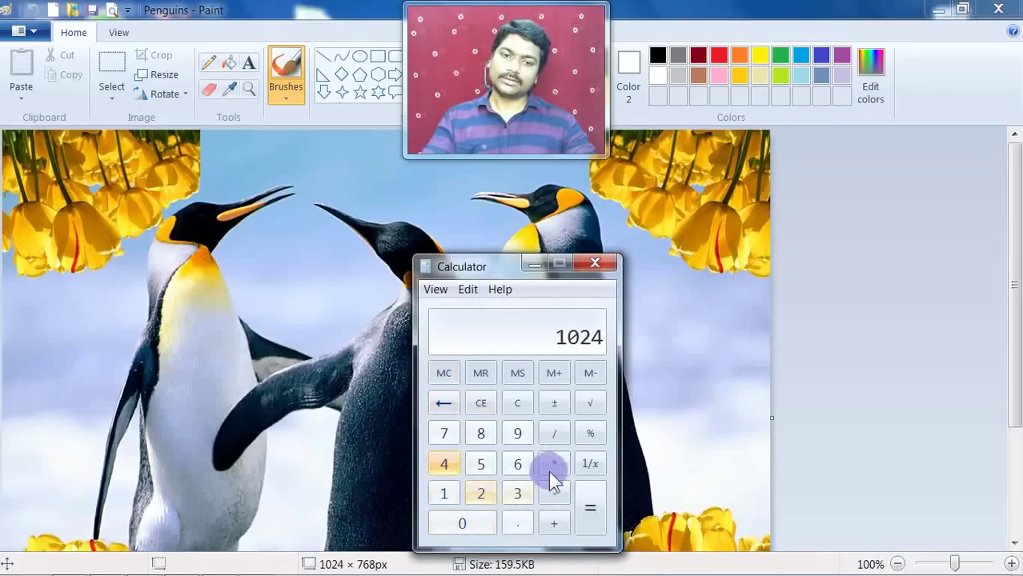
Multiply by 768 to get 786432 pixels, then move Calculator to the lower right
click(554, 463)
click(444, 433)
click(520, 464)
click(483, 433)
click(589, 504)
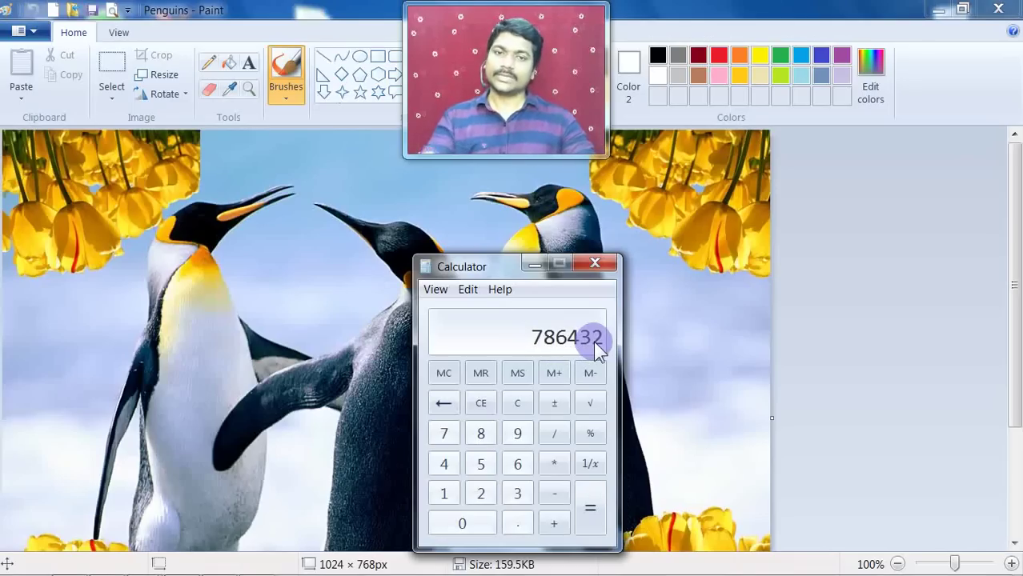
drag(496, 266, 760, 301)
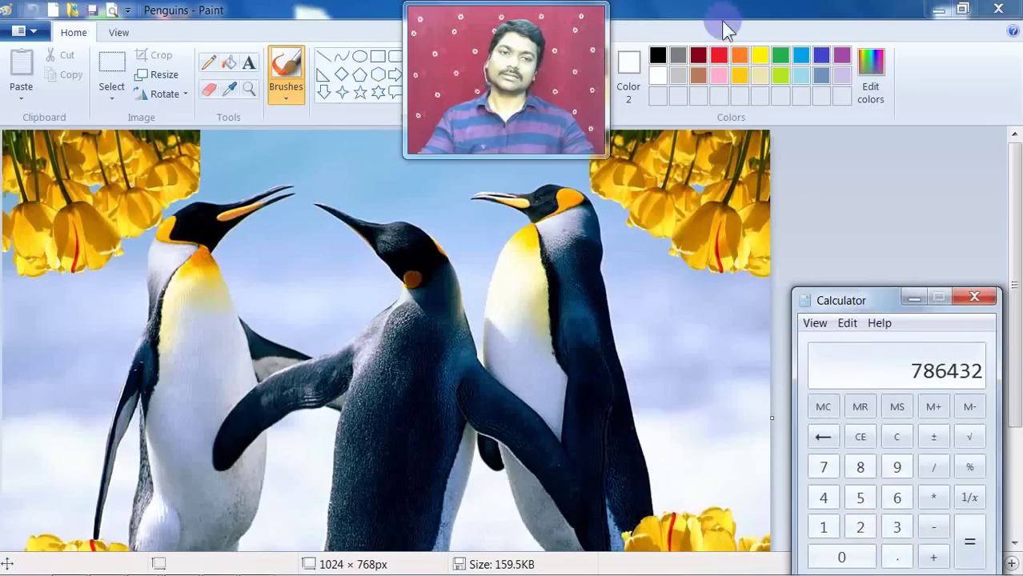
Bring Paint forward and zoom in on the penguins until individual pixels show
click(713, 7)
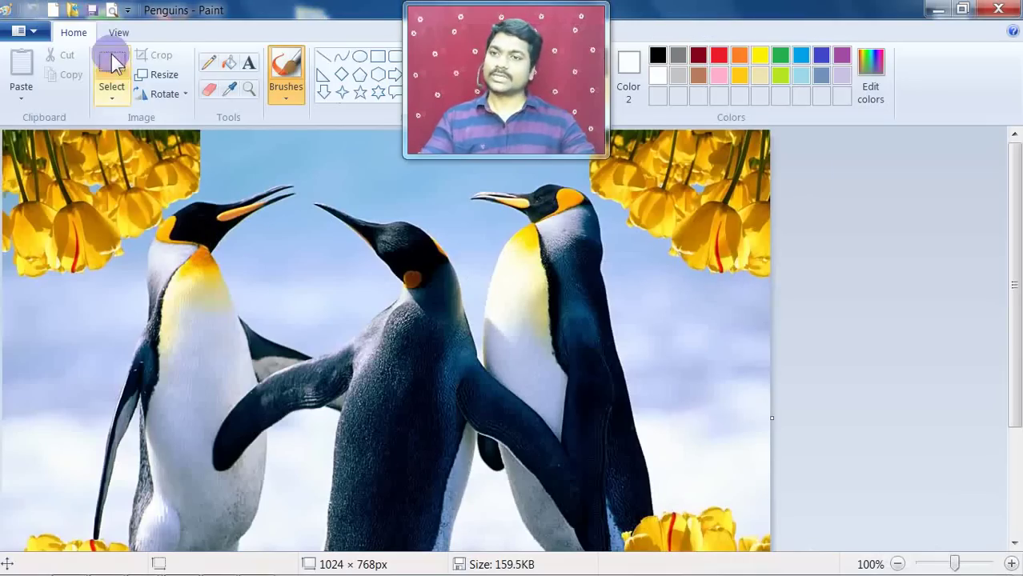
click(1011, 564)
click(1010, 564)
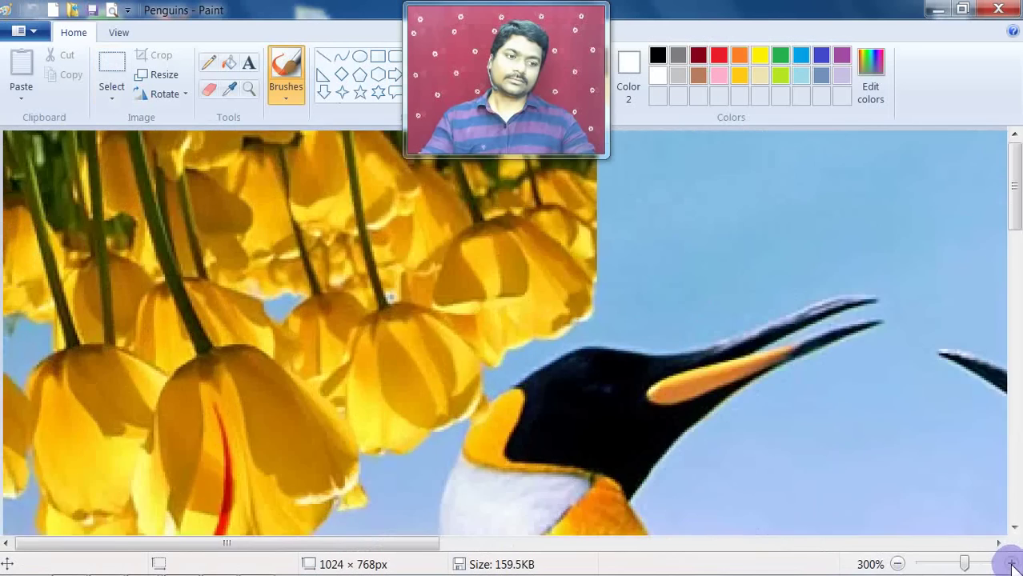
click(1010, 565)
click(1011, 564)
click(1010, 564)
click(1010, 564)
click(1011, 564)
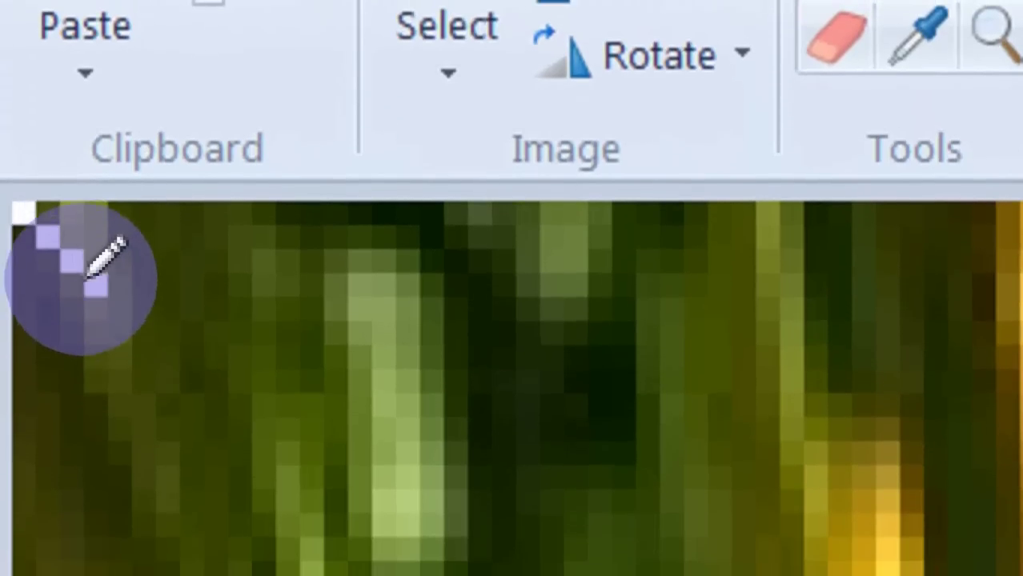
Paint four single white pixels near the image's top-left corner
click(167, 298)
click(144, 273)
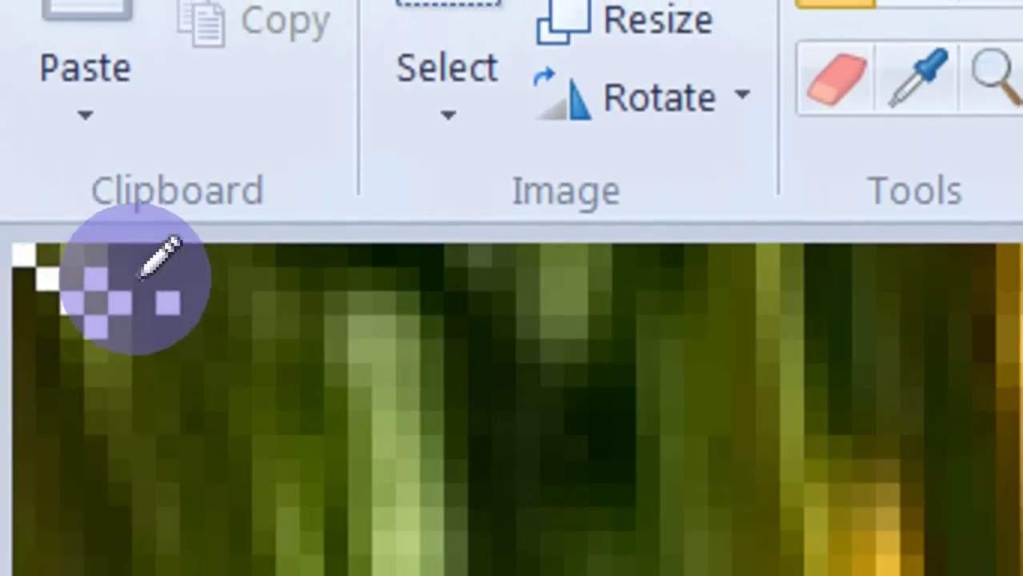
click(120, 250)
click(72, 250)
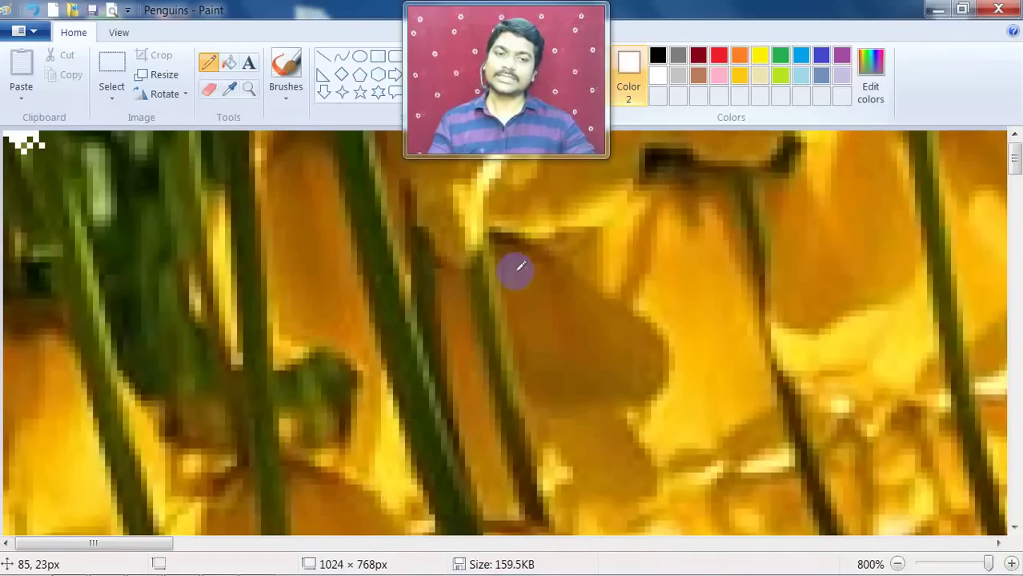
Zoom out until the whole 1024 × 768 penguin photo is visible
click(898, 564)
click(898, 564)
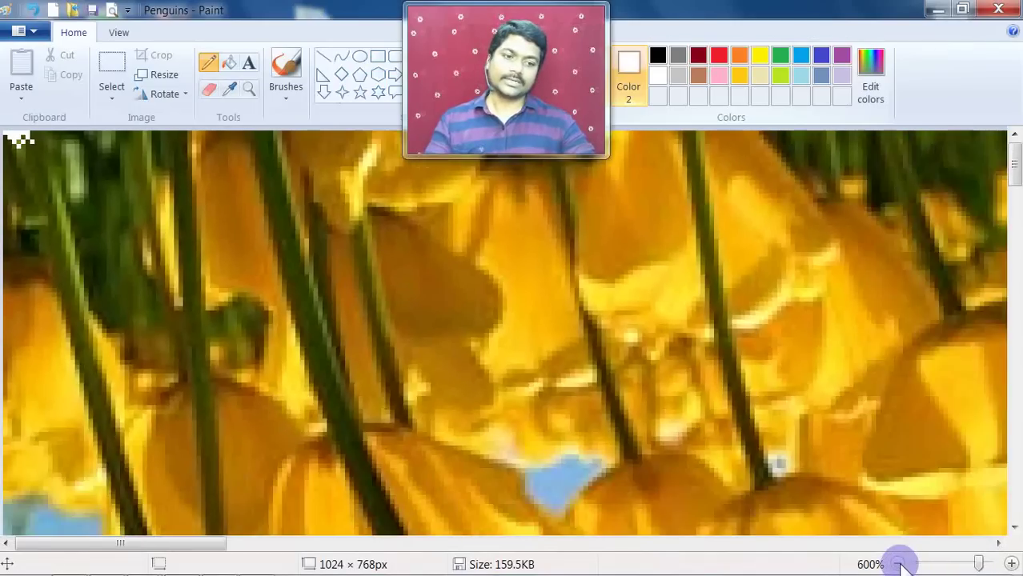
click(898, 564)
click(898, 564)
click(898, 564)
click(898, 564)
click(898, 565)
click(898, 564)
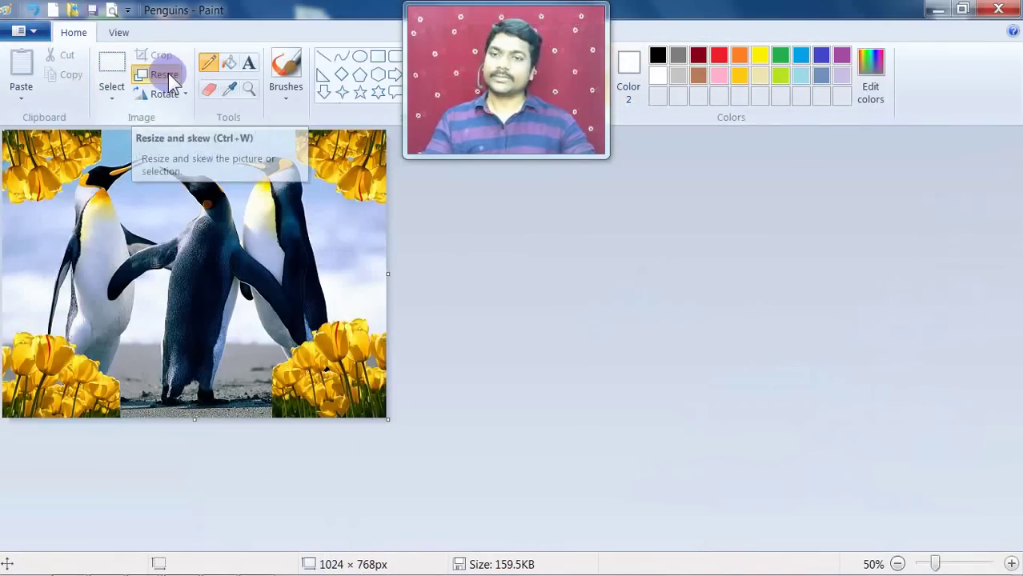
Resize the picture to 20% horizontally with aspect ratio kept, giving 205 × 154 px
click(168, 73)
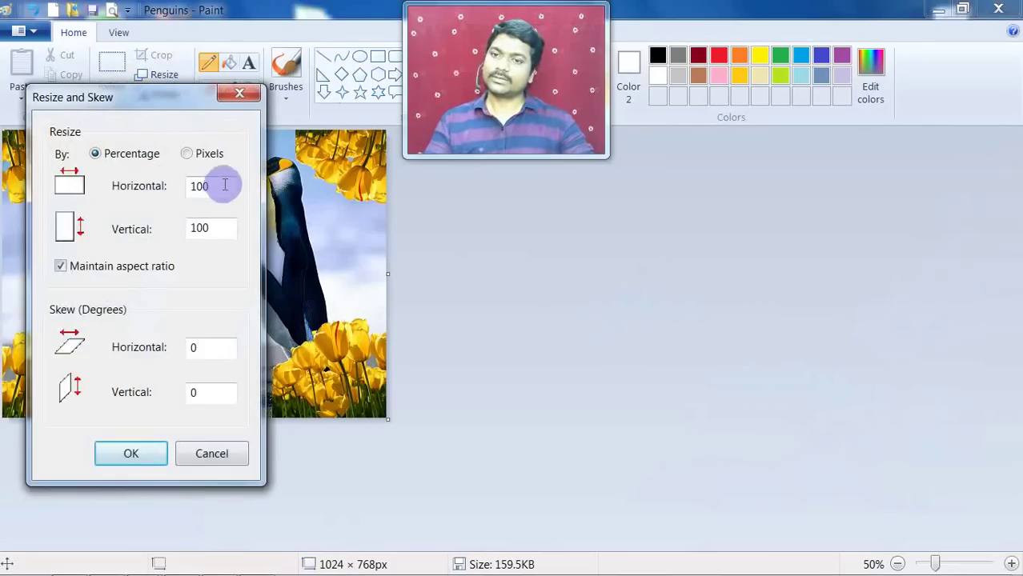
double_click(202, 185)
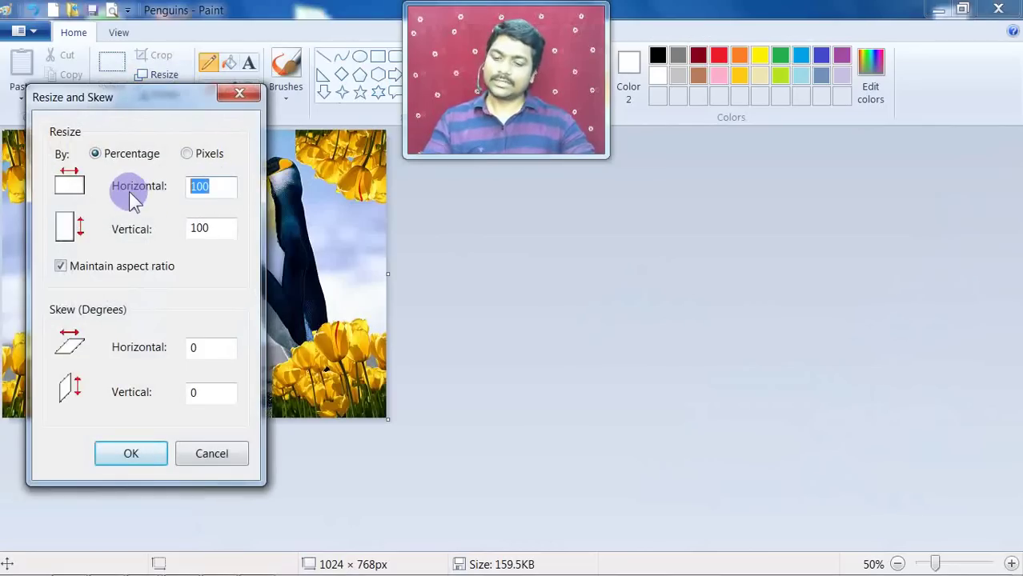
text(20)
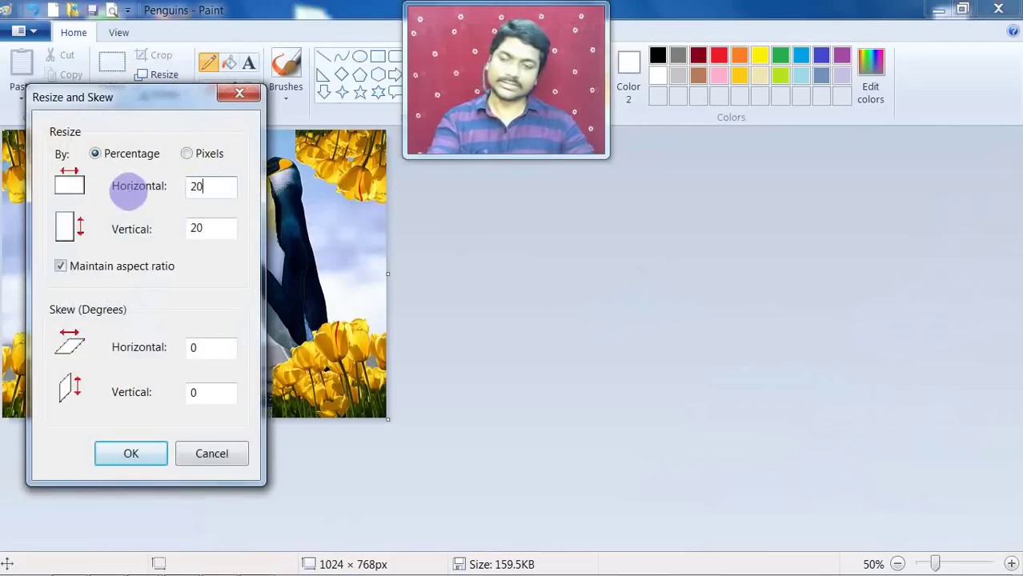
key(Return)
Zoom in and out to inspect the blocky pixels of the shrunken photo
scroll(128, 192, up, 1)
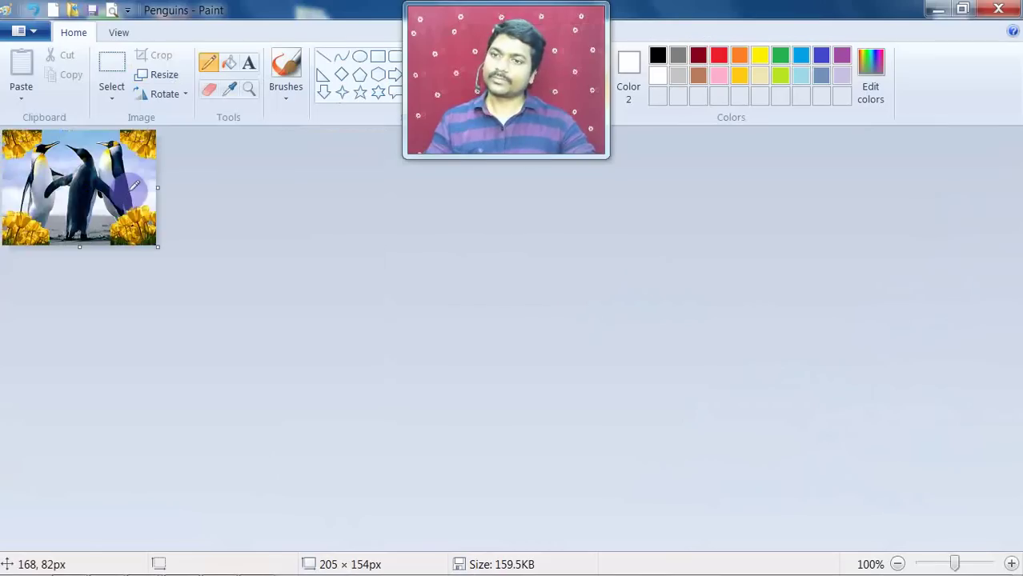
scroll(128, 191, up, 1)
scroll(128, 191, up, 1)
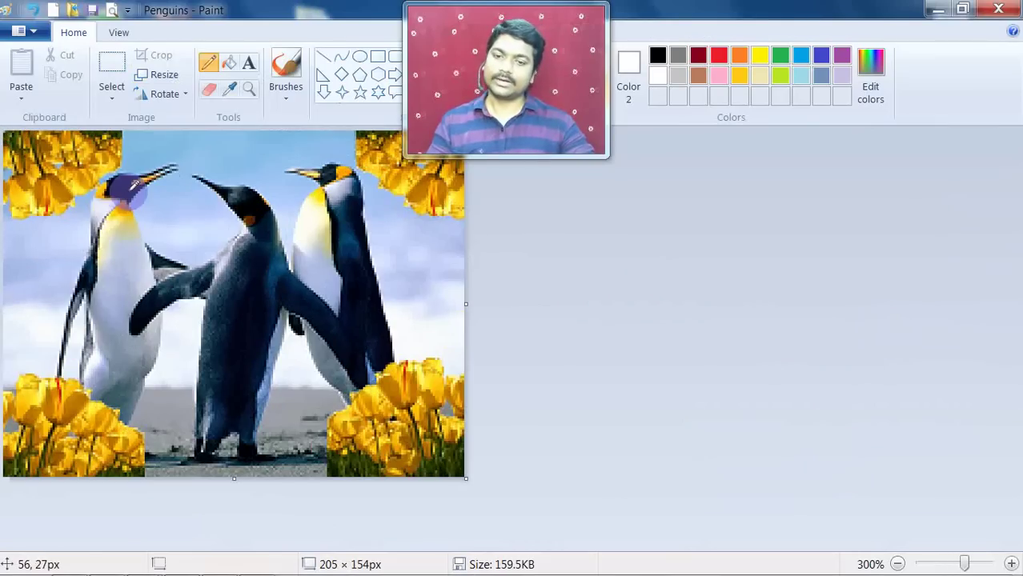
scroll(94, 255, up, 2)
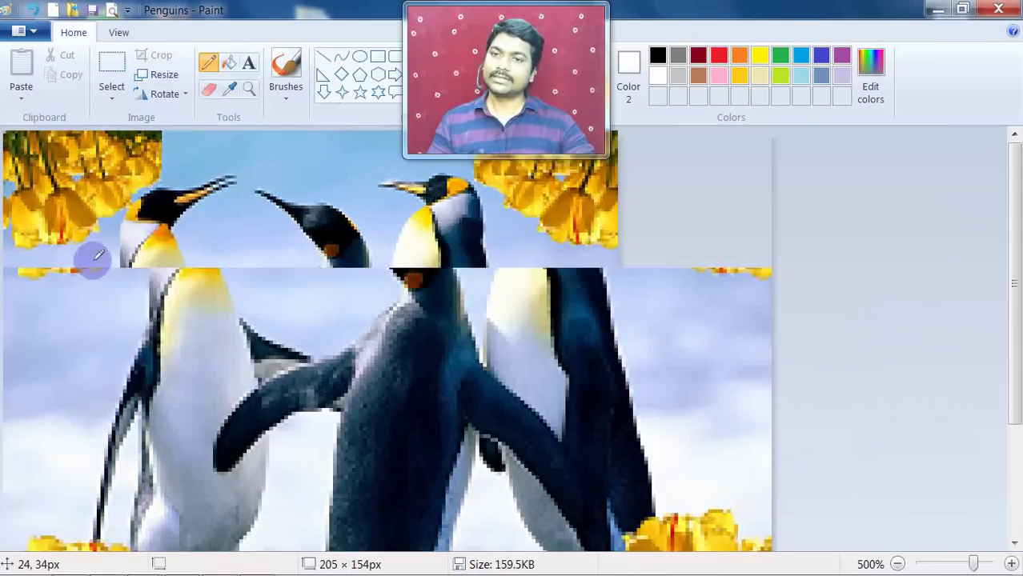
scroll(94, 254, up, 1)
scroll(94, 255, up, 1)
scroll(96, 254, up, 1)
scroll(116, 210, down, 1)
scroll(127, 212, up, 1)
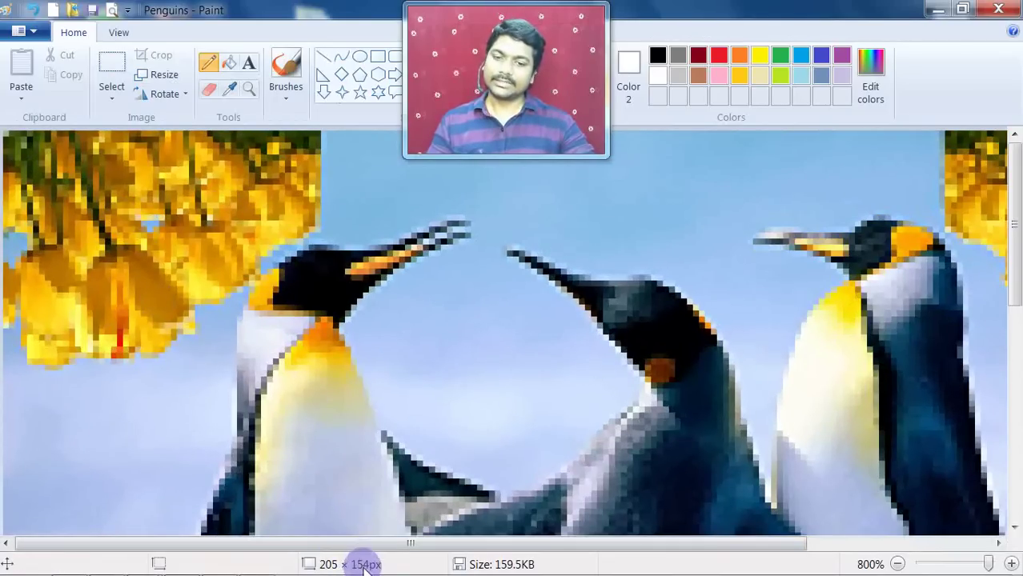
scroll(229, 278, down, 1)
scroll(232, 280, down, 3)
scroll(240, 285, down, 2)
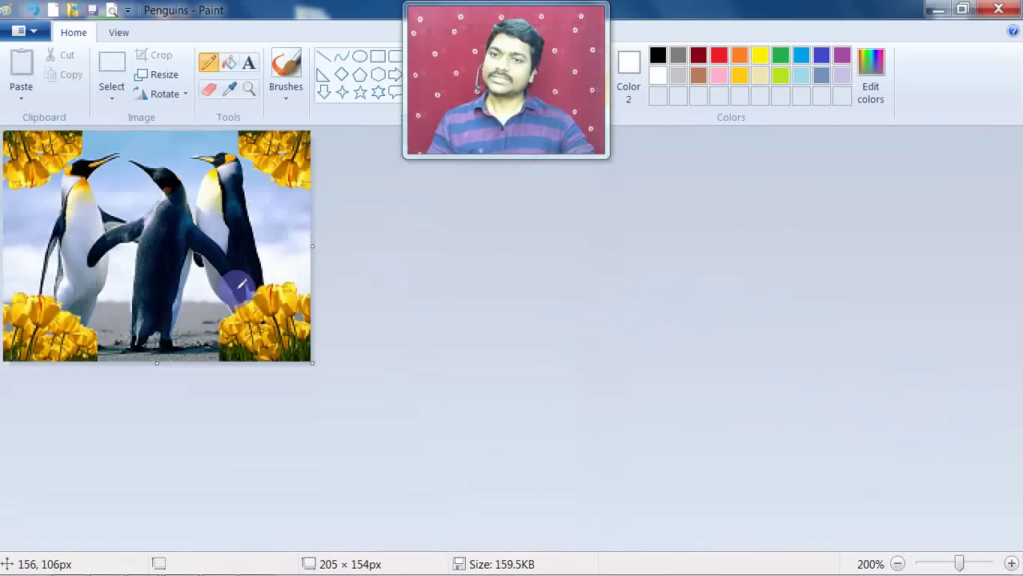
scroll(237, 281, up, 2)
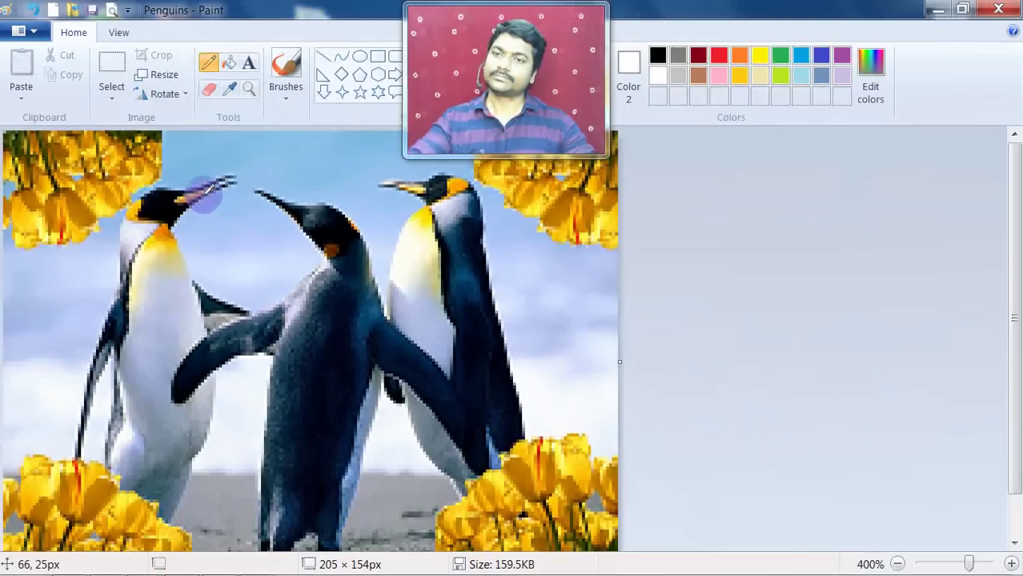
Resize the picture to 20% again, down to 41 × 31 px, and zoom in
click(164, 76)
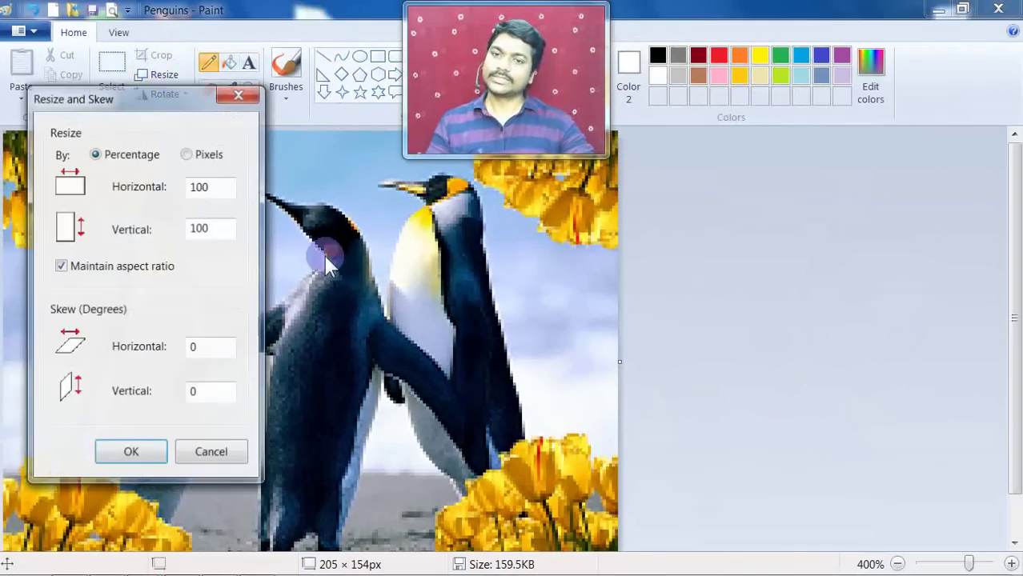
double_click(199, 186)
text(0)
key(Return)
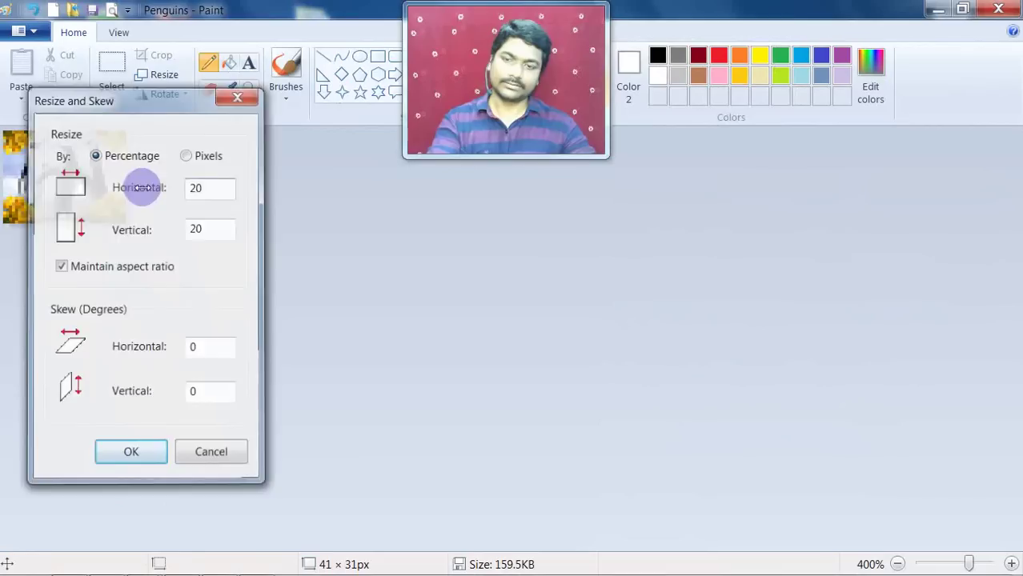
scroll(146, 207, up, 4)
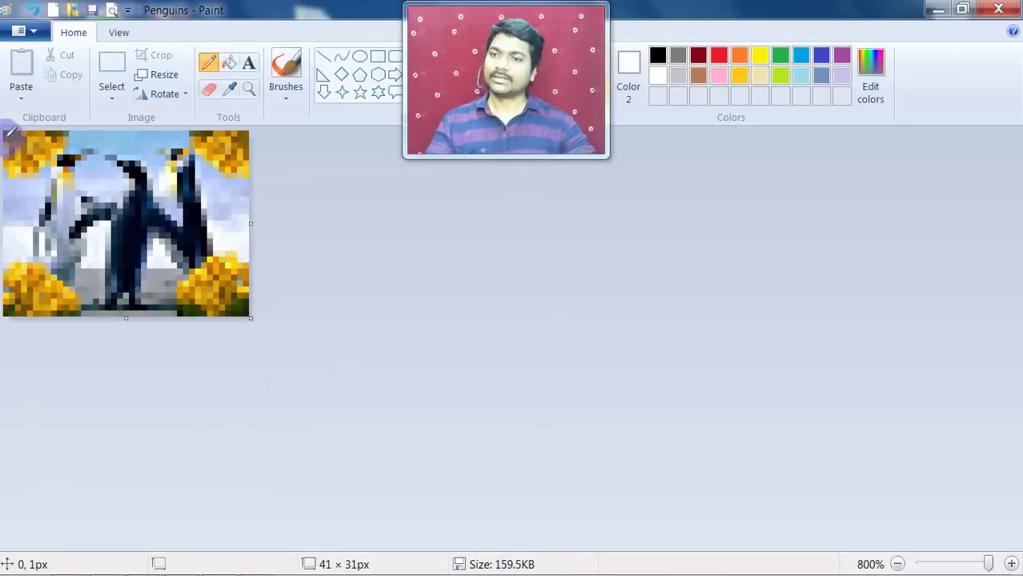
ctrl+scroll(119, 240, down, 2)
ctrl+scroll(119, 244, down, 2)
ctrl+scroll(119, 242, down, 1)
ctrl+scroll(104, 216, up, 5)
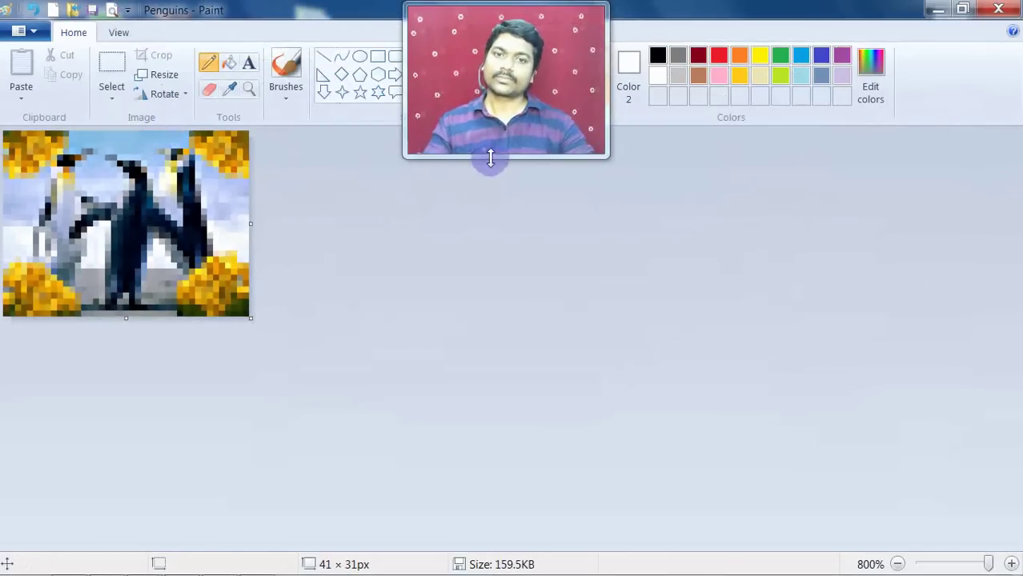
drag(490, 158, 512, 240)
drag(547, 201, 493, 192)
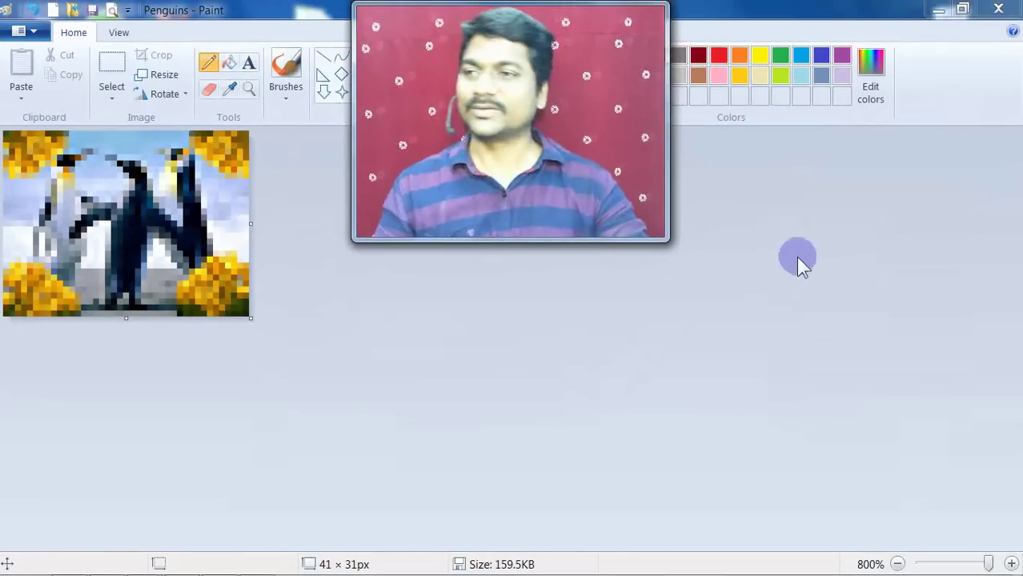